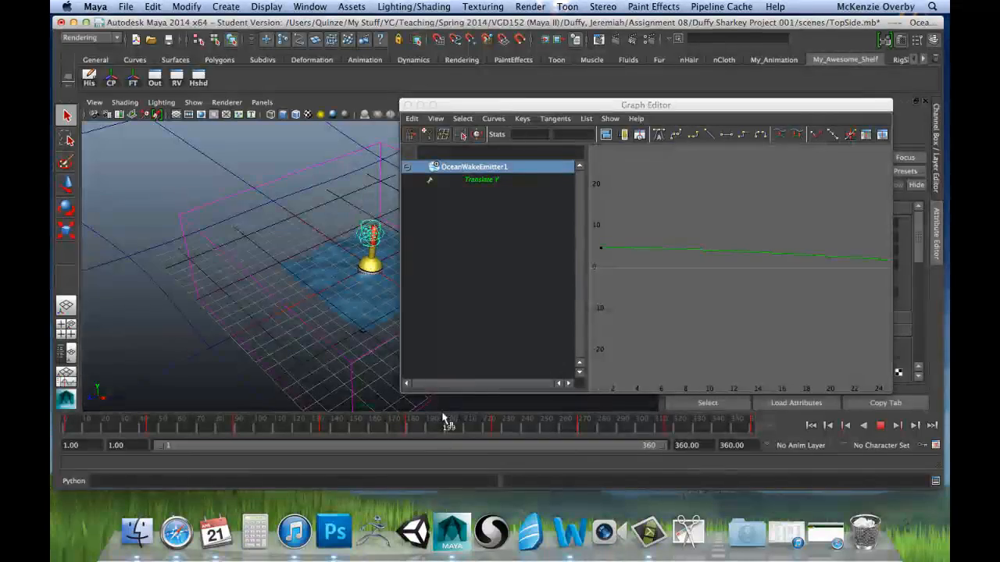
Return to frame 1, move the Graph Editor clear of the emitter's transform values, and set the current time to frame 360.
{"action": "left_click", "coordinate": [74, 426]}
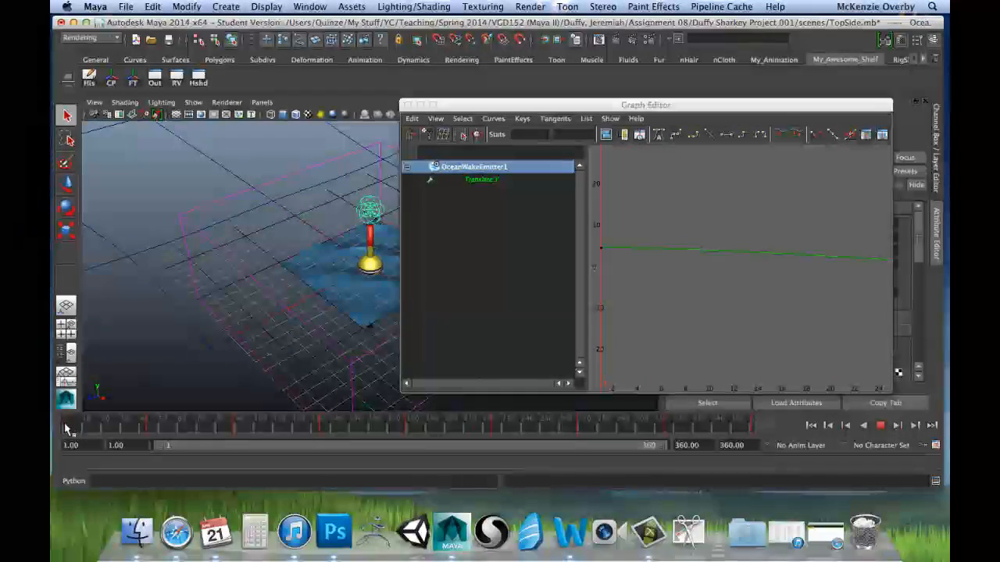
{"action": "left_click_drag", "start_coordinate": [689, 104], "coordinate": [446, 94]}
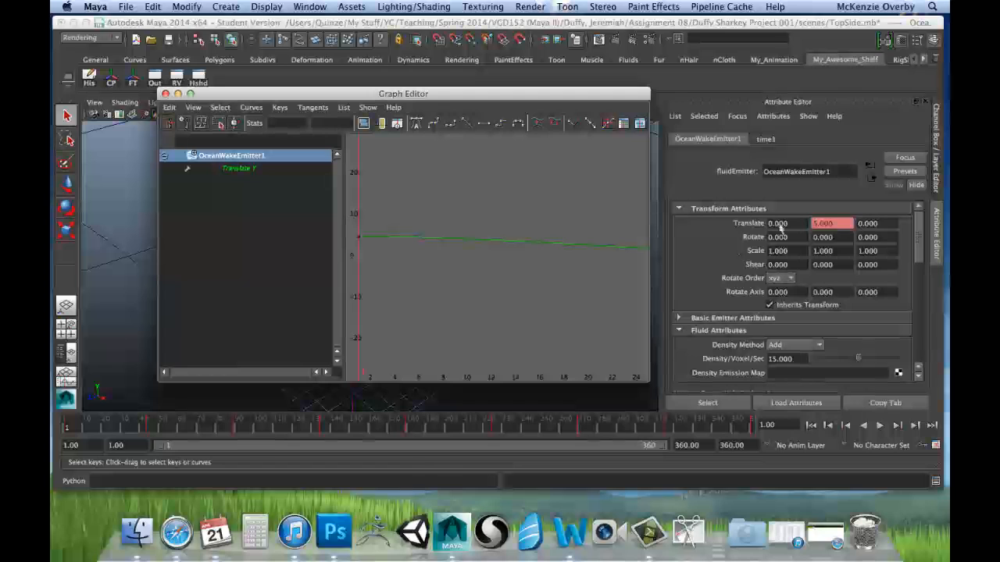
{"action": "left_click", "coordinate": [767, 426]}
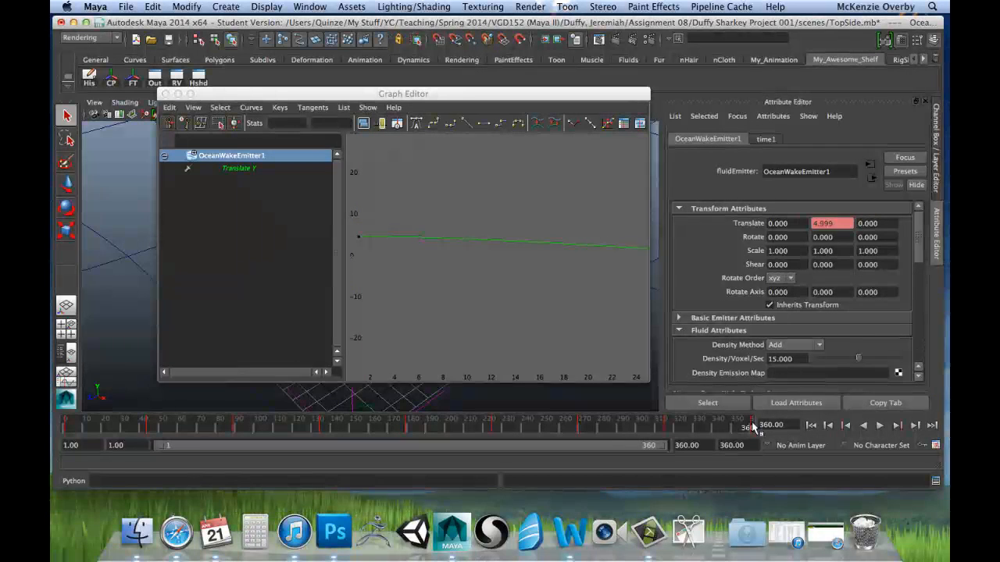
{"action": "type", "text": "360"}
{"action": "key", "text": "Return"}
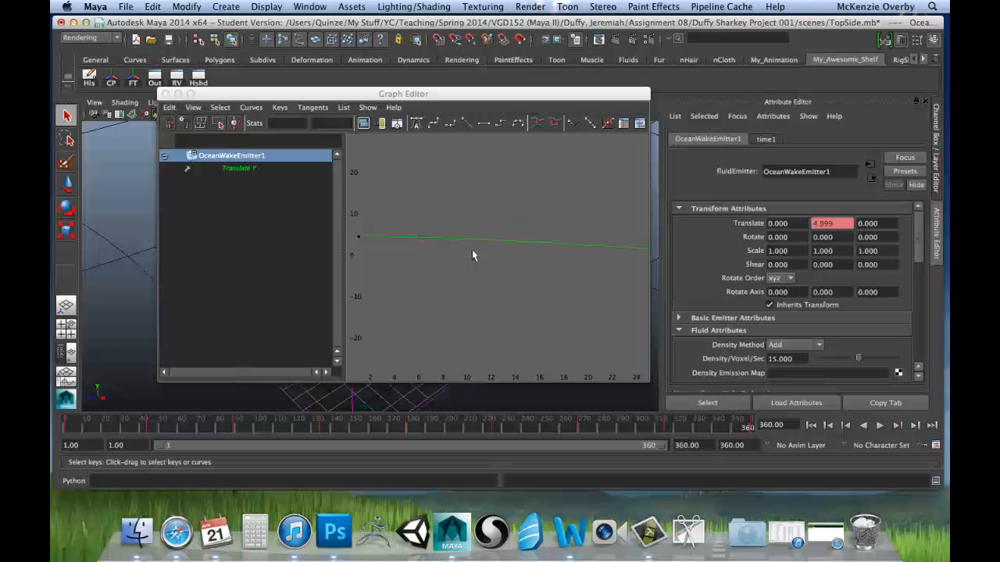
Zoom the Graph Editor in and out to examine the keys along OceanWakeEmitter1's Translate Y curve.
{"action": "scroll", "coordinate": [504, 254], "scroll_direction": "down", "scroll_amount": 10}
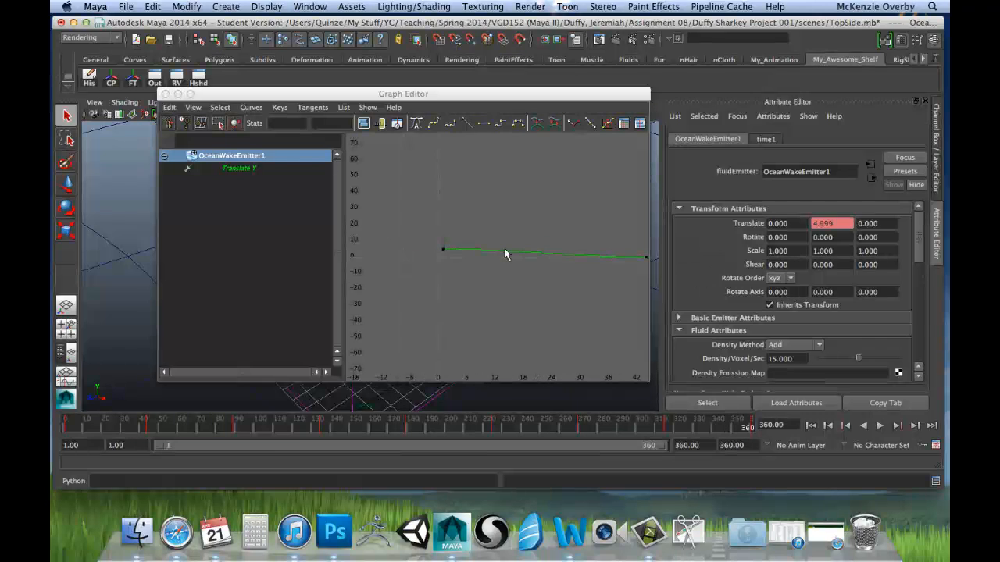
{"action": "scroll", "coordinate": [504, 254], "scroll_direction": "up", "scroll_amount": 5}
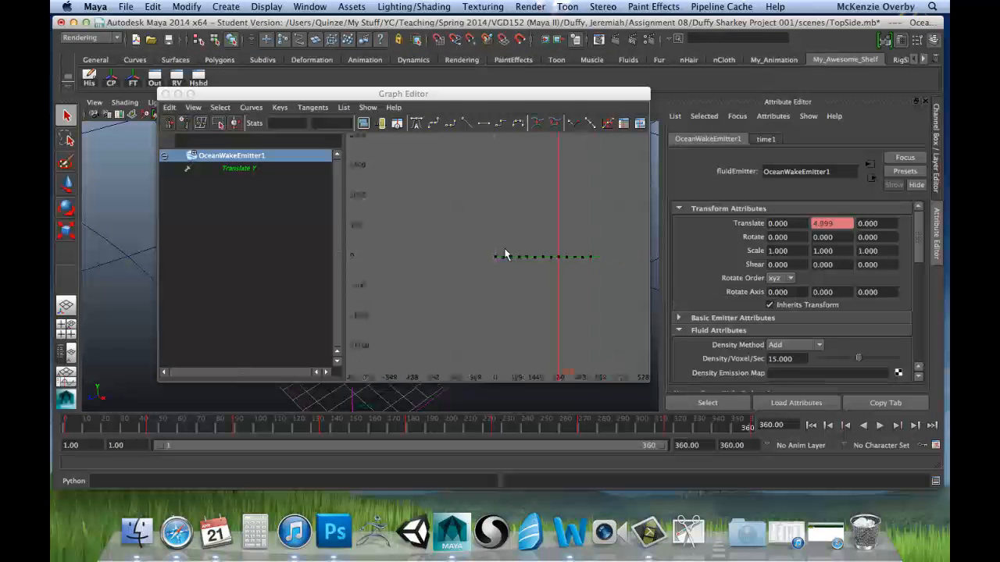
{"action": "scroll", "coordinate": [505, 254], "scroll_direction": "down", "scroll_amount": 4}
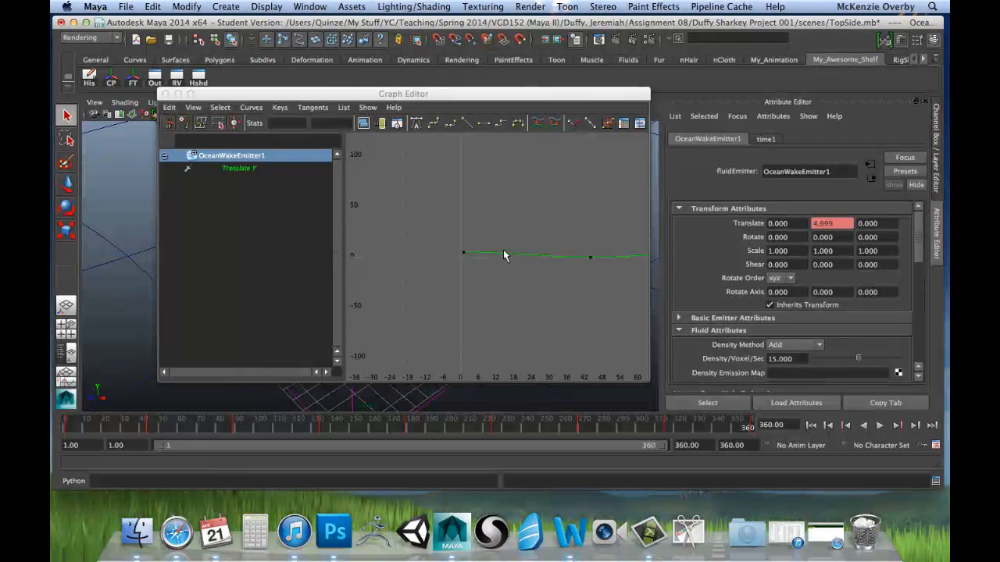
{"action": "scroll", "coordinate": [503, 256], "scroll_direction": "up", "scroll_amount": 10}
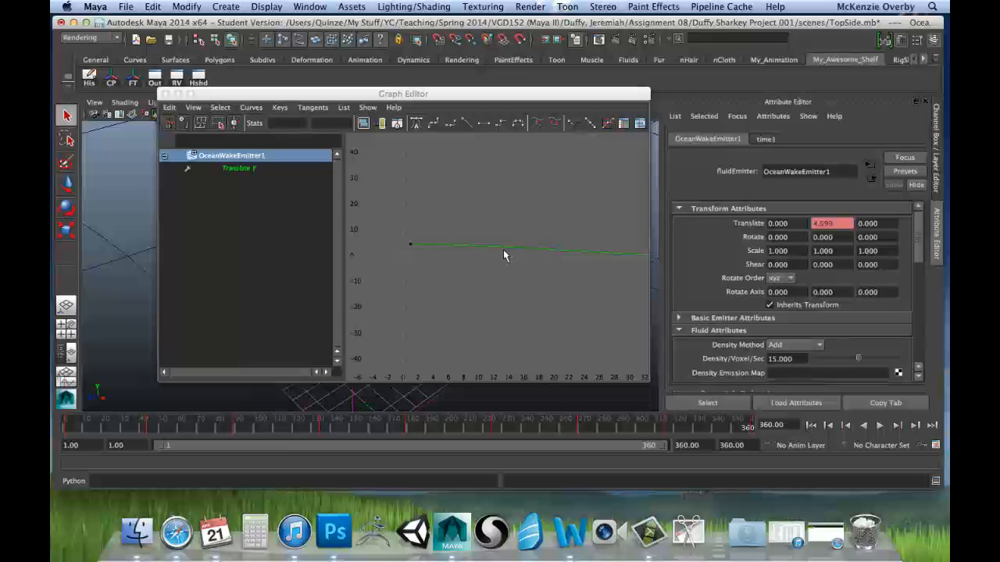
{"action": "scroll", "coordinate": [504, 255], "scroll_direction": "down", "scroll_amount": 3}
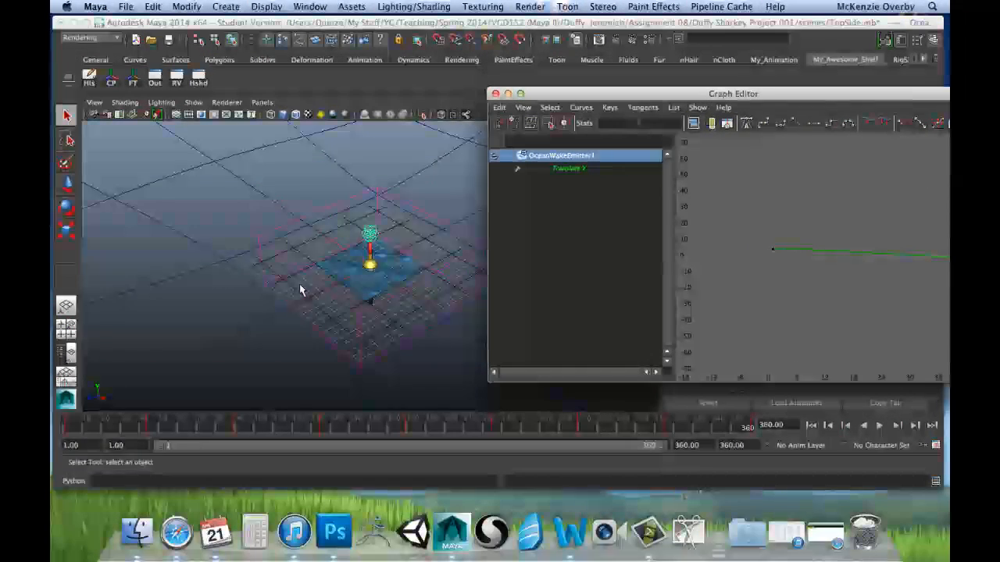
Dolly the perspective view in and out to inspect the plunger, the ocean surface and the emitter above it.
{"action": "scroll", "coordinate": [301, 291], "scroll_direction": "up", "scroll_amount": 5}
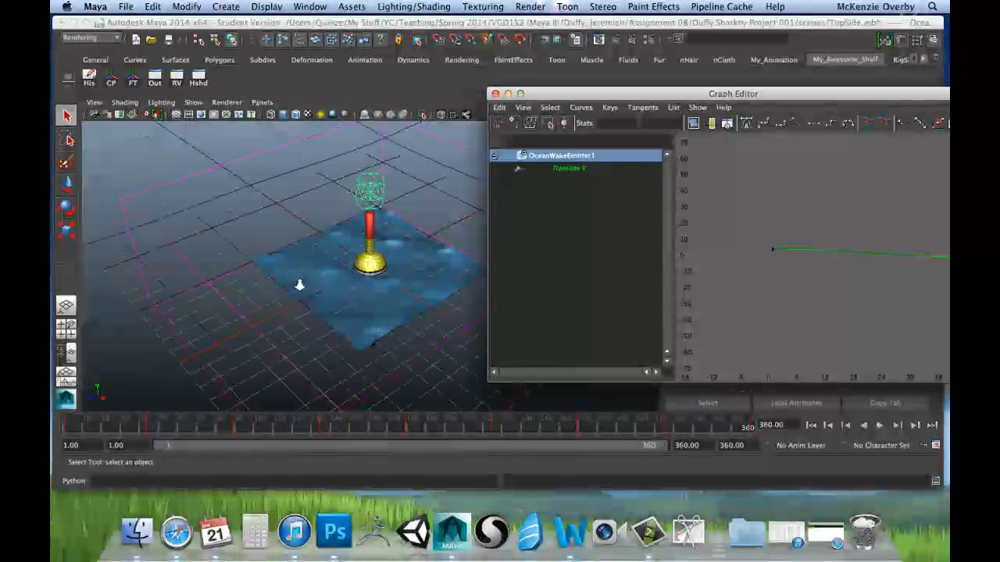
{"action": "right_click_drag", "start_coordinate": [363, 280], "coordinate": [274, 291], "text": "alt"}
{"action": "scroll", "coordinate": [274, 291], "scroll_direction": "down", "scroll_amount": 5}
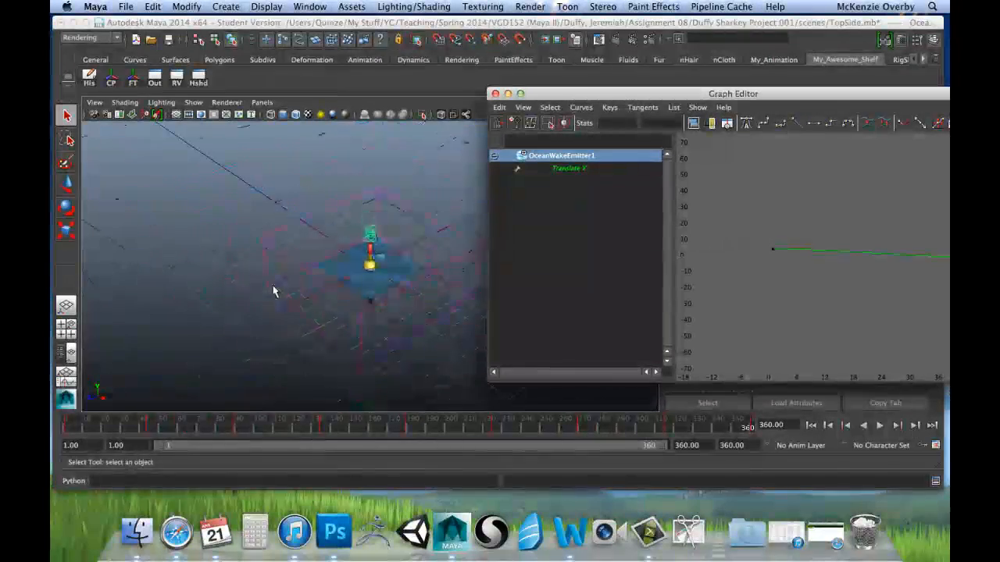
{"action": "scroll", "coordinate": [274, 292], "scroll_direction": "up", "scroll_amount": 3}
{"action": "scroll", "coordinate": [273, 291], "scroll_direction": "down", "scroll_amount": 5}
{"action": "scroll", "coordinate": [274, 291], "scroll_direction": "up", "scroll_amount": 6}
{"action": "scroll", "coordinate": [274, 292], "scroll_direction": "down", "scroll_amount": 5}
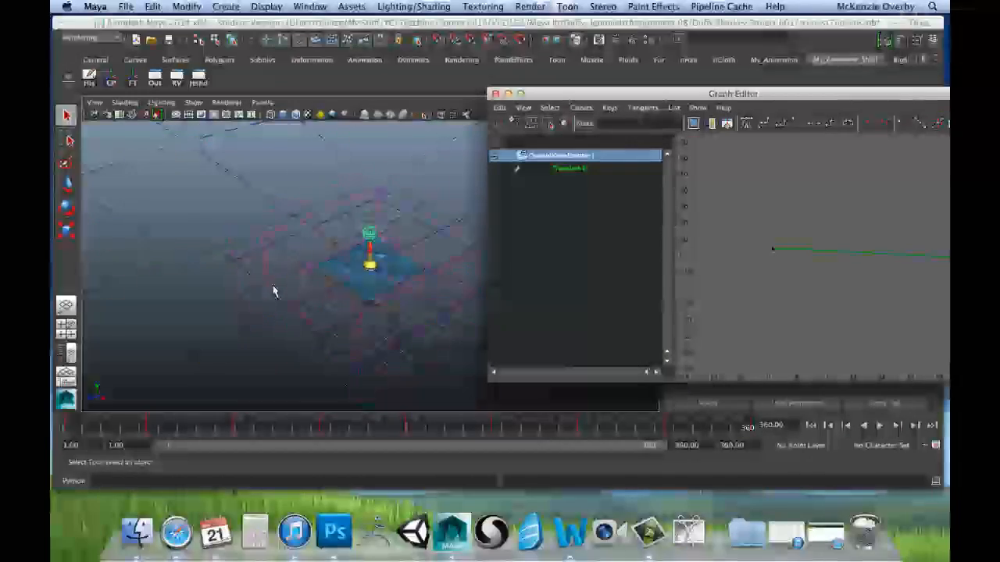
{"action": "scroll", "coordinate": [273, 291], "scroll_direction": "up", "scroll_amount": 4}
{"action": "right_click_drag", "start_coordinate": [273, 291], "coordinate": [332, 292], "text": "alt"}
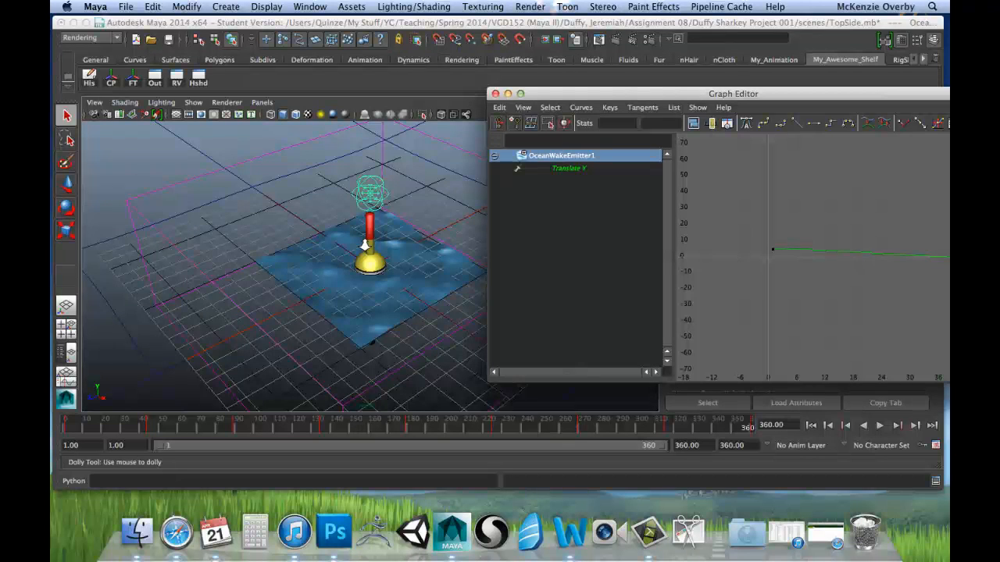
{"action": "right_click_drag", "start_coordinate": [364, 244], "coordinate": [328, 226], "text": "alt"}
Bring the Graph Editor back over the viewport, zoom out to all Translate Y keys and pan them toward the middle.
{"action": "left_click_drag", "start_coordinate": [645, 96], "coordinate": [330, 94]}
{"action": "scroll", "coordinate": [572, 253], "scroll_direction": "down", "scroll_amount": 8}
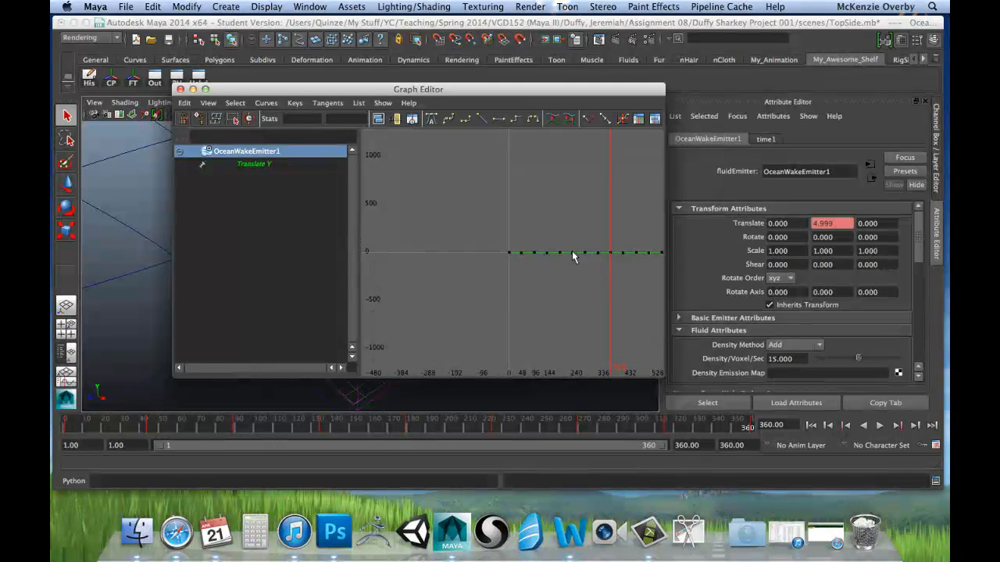
{"action": "scroll", "coordinate": [570, 256], "scroll_direction": "down", "scroll_amount": 4}
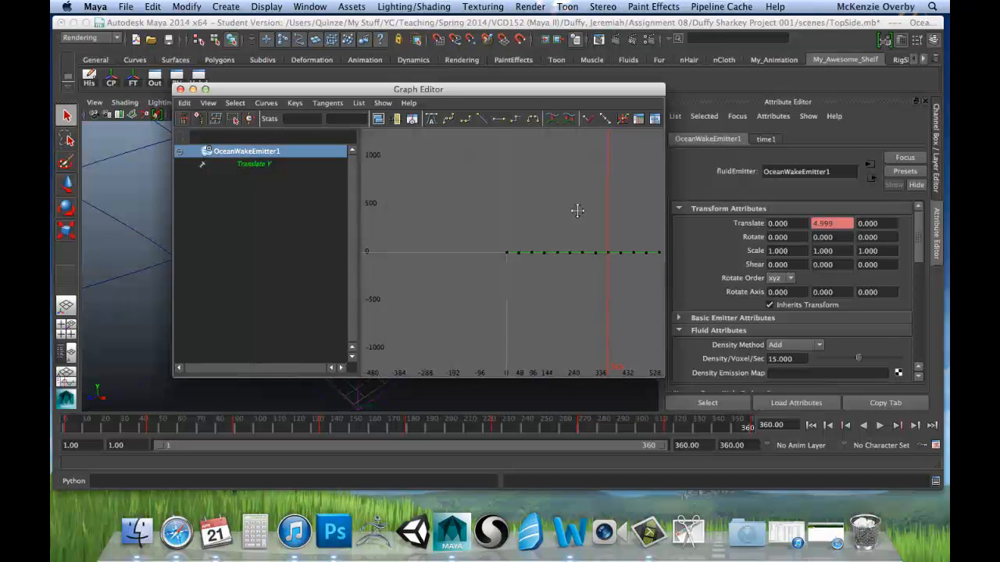
{"action": "mouse_move", "coordinate": [577, 211]}
{"action": "middle_mouse_down", "text": "alt"}
{"action": "mouse_move", "coordinate": [442, 221]}
{"action": "mouse_move", "coordinate": [482, 221]}
{"action": "middle_mouse_up", "text": "alt"}
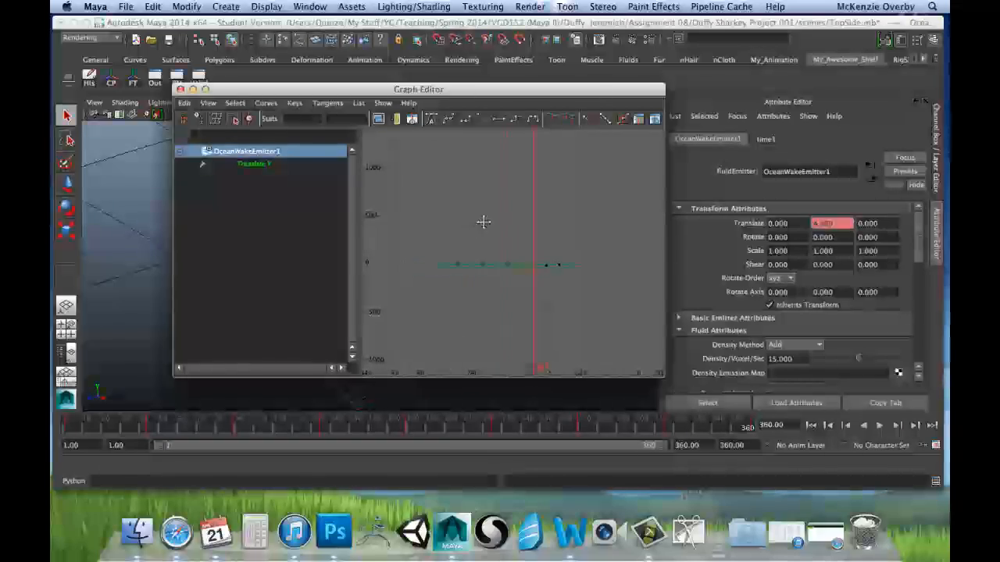
Move the Graph Editor aside, pan the perspective view across the ocean scene, and bring the Graph Editor back.
{"action": "left_click_drag", "start_coordinate": [291, 93], "coordinate": [675, 147]}
{"action": "middle_click_drag", "start_coordinate": [416, 211], "coordinate": [356, 194], "text": "alt"}
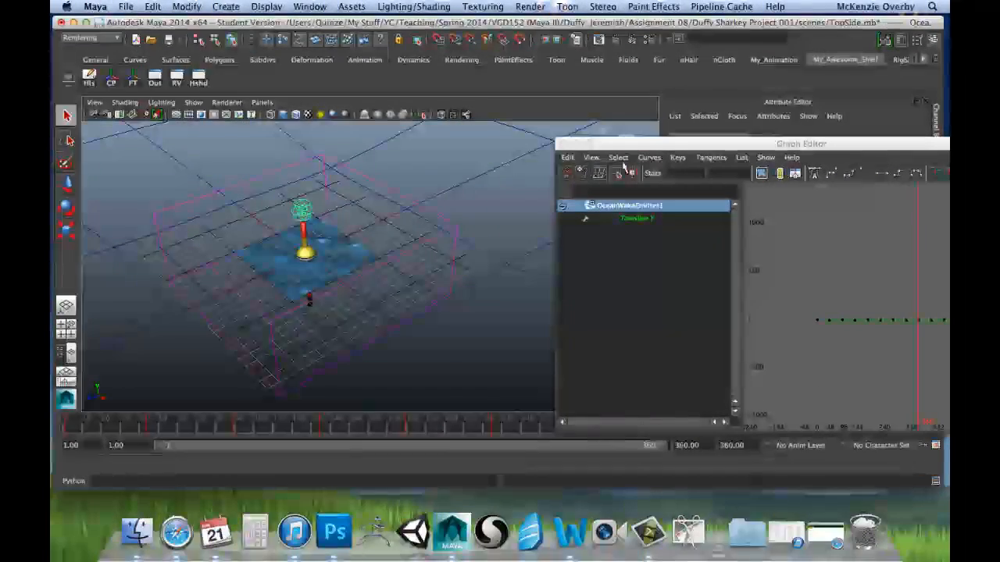
{"action": "left_click_drag", "start_coordinate": [687, 148], "coordinate": [372, 138]}
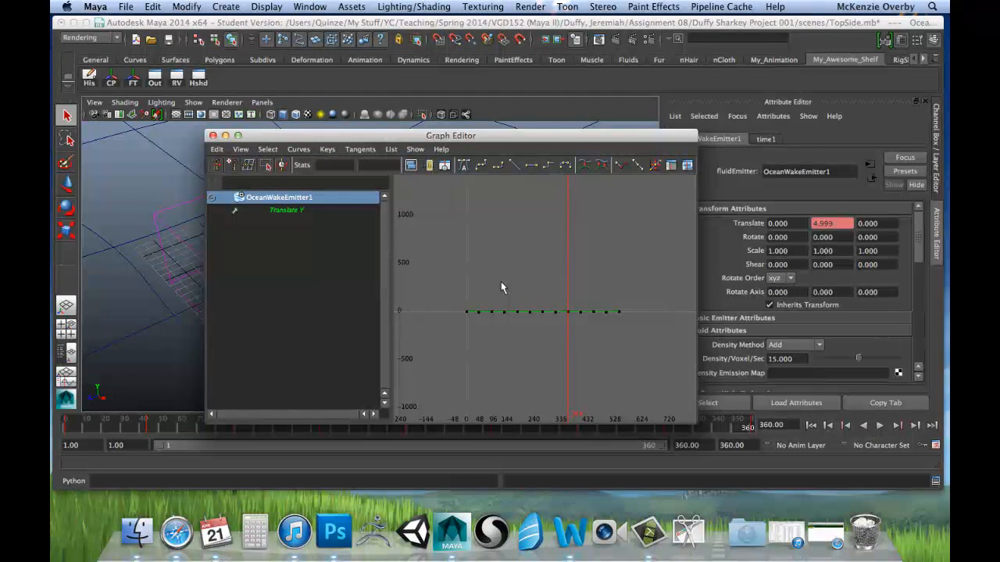
Pan along the Translate Y curve and zoom in around its keys up to frame 360, ending zoomed out on the full curve.
{"action": "middle_click_drag", "start_coordinate": [527, 277], "coordinate": [542, 273], "text": "alt"}
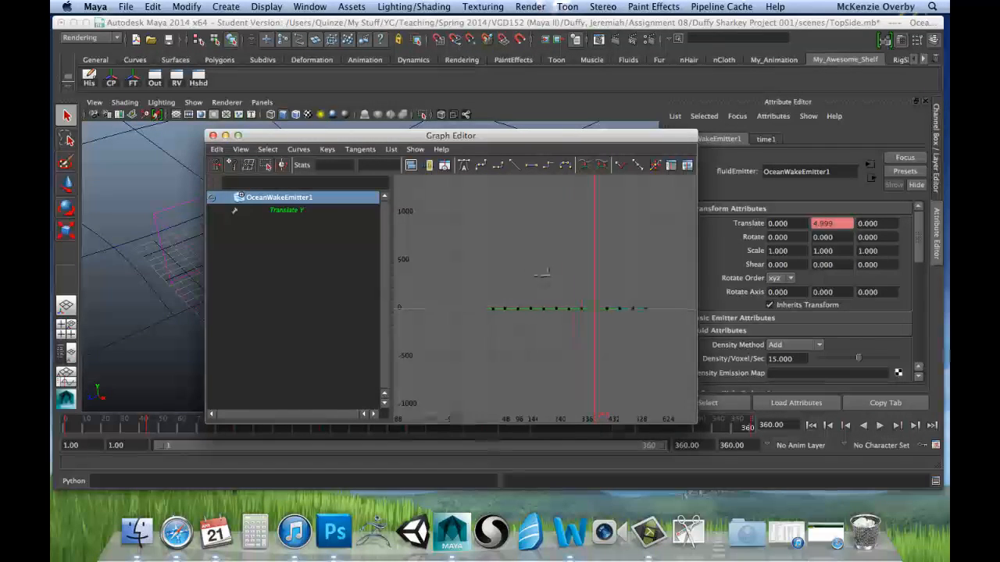
{"action": "mouse_move", "coordinate": [641, 250]}
{"action": "middle_mouse_down", "text": "alt"}
{"action": "mouse_move", "coordinate": [437, 248]}
{"action": "mouse_move", "coordinate": [542, 266]}
{"action": "mouse_move", "coordinate": [468, 263]}
{"action": "mouse_move", "coordinate": [551, 254]}
{"action": "middle_mouse_up", "text": "alt"}
{"action": "middle_click_drag", "start_coordinate": [634, 278], "coordinate": [564, 269], "text": "alt"}
{"action": "scroll", "coordinate": [528, 262], "scroll_direction": "up", "scroll_amount": 10}
{"action": "mouse_move", "coordinate": [453, 218]}
{"action": "middle_mouse_down", "text": "alt"}
{"action": "mouse_move", "coordinate": [583, 308]}
{"action": "mouse_move", "coordinate": [603, 353]}
{"action": "middle_mouse_up", "text": "alt"}
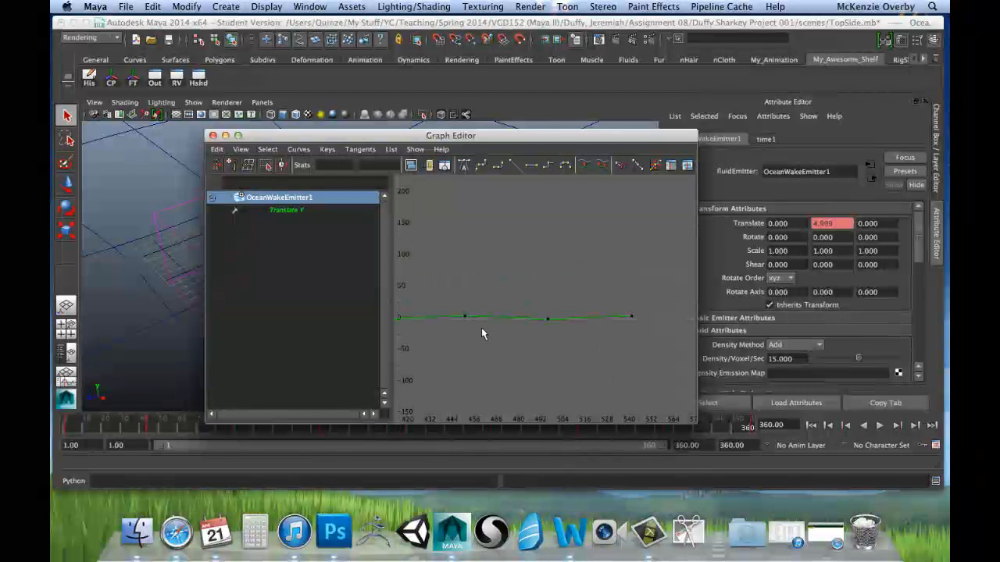
{"action": "middle_click_drag", "start_coordinate": [480, 329], "coordinate": [747, 297], "text": "alt"}
{"action": "scroll", "coordinate": [536, 303], "scroll_direction": "up", "scroll_amount": 5}
{"action": "middle_click_drag", "start_coordinate": [596, 294], "coordinate": [518, 318], "text": "alt"}
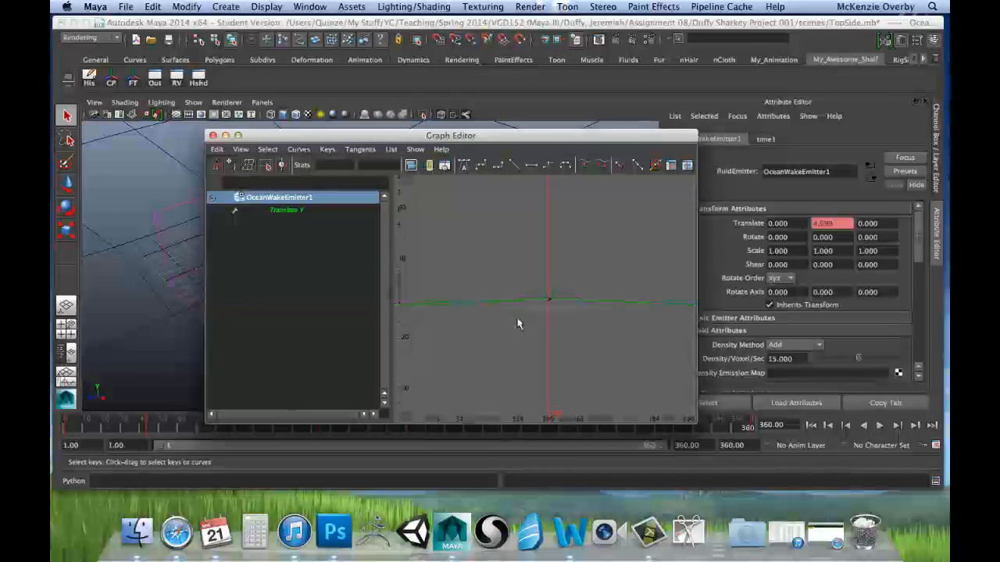
{"action": "scroll", "coordinate": [527, 311], "scroll_direction": "up", "scroll_amount": 10}
{"action": "scroll", "coordinate": [528, 312], "scroll_direction": "down", "scroll_amount": 15}
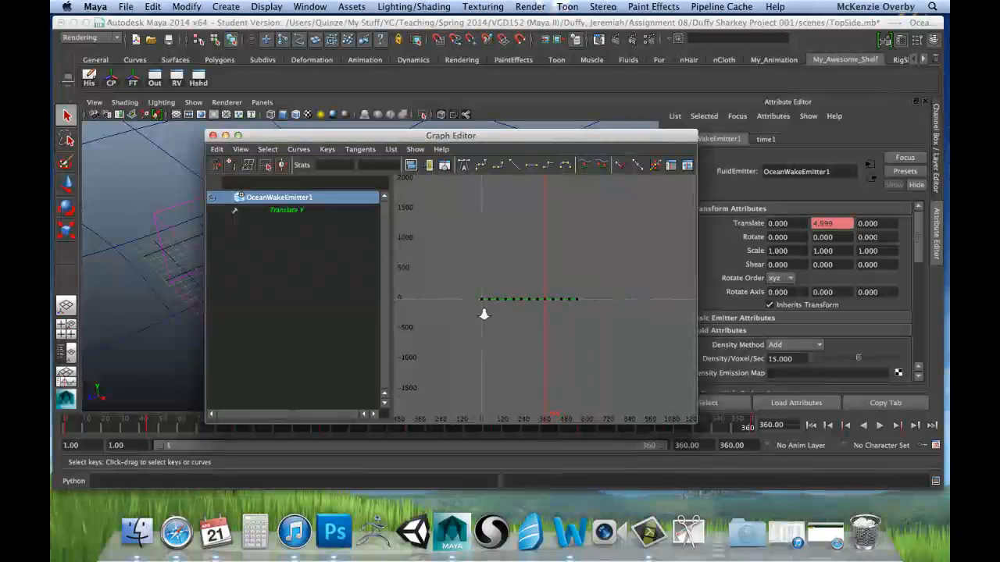
Try to orbit the graph view, and inspect the Translate Y keys by zooming in, panning along them and zooming back out.
{"action": "left_click_drag", "start_coordinate": [483, 307], "coordinate": [550, 312], "text": "alt"}
{"action": "scroll", "coordinate": [600, 301], "scroll_direction": "up", "scroll_amount": 5}
{"action": "mouse_move", "coordinate": [640, 301]}
{"action": "middle_mouse_down", "text": "alt"}
{"action": "mouse_move", "coordinate": [377, 299]}
{"action": "mouse_move", "coordinate": [557, 296]}
{"action": "mouse_move", "coordinate": [510, 302]}
{"action": "middle_mouse_up", "text": "alt"}
{"action": "mouse_move", "coordinate": [670, 256]}
{"action": "middle_mouse_down", "text": "alt"}
{"action": "mouse_move", "coordinate": [588, 250]}
{"action": "mouse_move", "coordinate": [646, 257]}
{"action": "mouse_move", "coordinate": [539, 271]}
{"action": "middle_mouse_up", "text": "alt"}
{"action": "scroll", "coordinate": [615, 263], "scroll_direction": "down", "scroll_amount": 5}
{"action": "scroll", "coordinate": [538, 271], "scroll_direction": "down", "scroll_amount": 3}
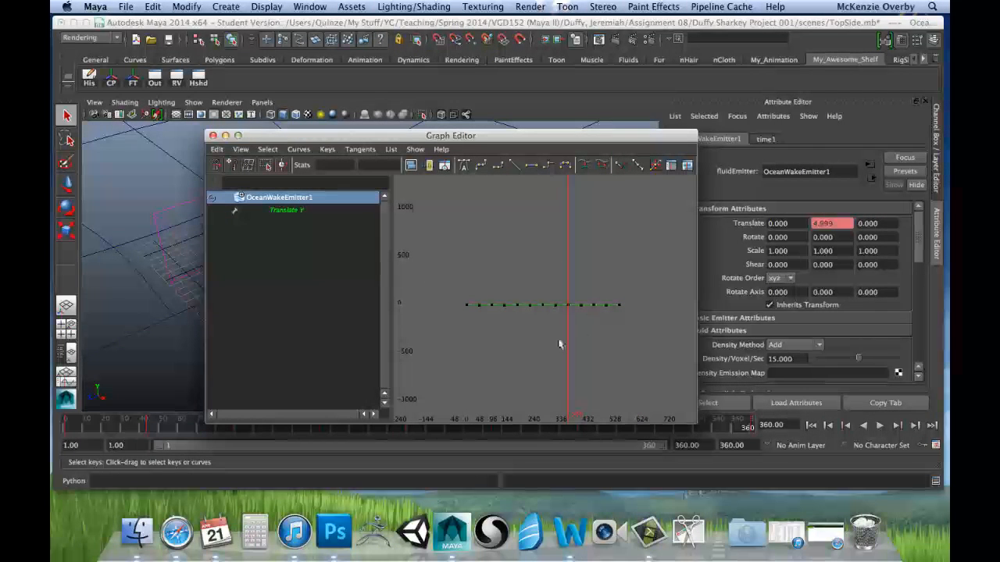
Move the Graph Editor aside, orbit the perspective view around the scene, and place the Graph Editor back over the viewport.
{"action": "left_click_drag", "start_coordinate": [347, 136], "coordinate": [693, 139]}
{"action": "left_click_drag", "start_coordinate": [417, 211], "coordinate": [244, 208], "text": "alt"}
{"action": "left_click_drag", "start_coordinate": [750, 139], "coordinate": [367, 146]}
Inspect the curve around frame 360, frame all Translate Y keys in the graph view, and zoom back in near that frame.
{"action": "scroll", "coordinate": [536, 323], "scroll_direction": "up", "scroll_amount": 6}
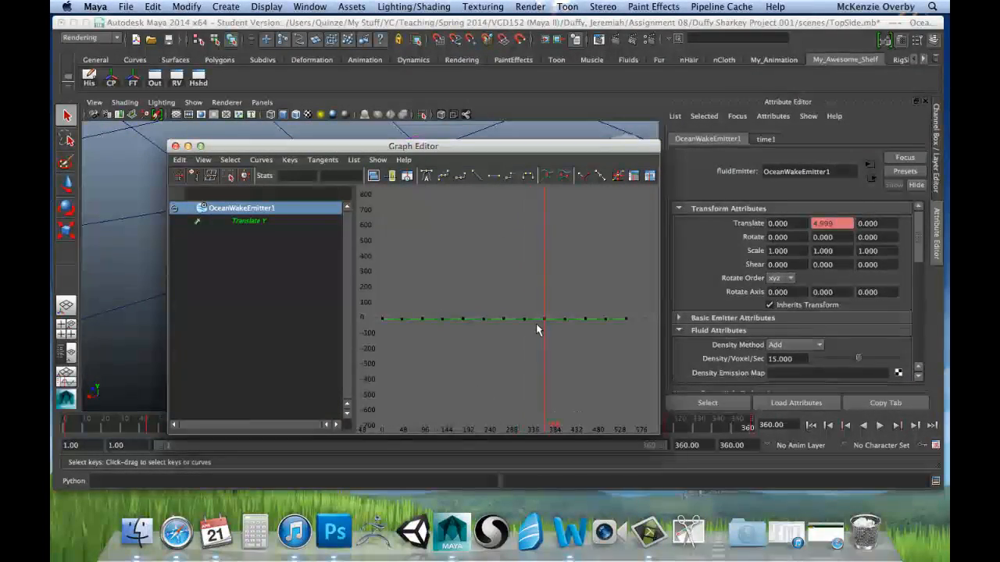
{"action": "middle_click_drag", "start_coordinate": [546, 336], "coordinate": [426, 250], "text": "alt"}
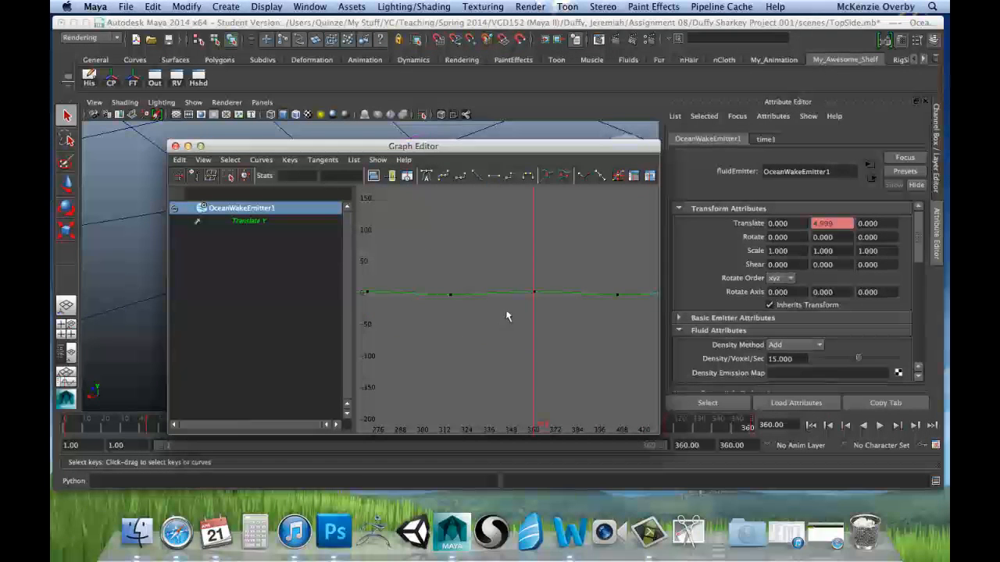
{"action": "key", "text": "a"}
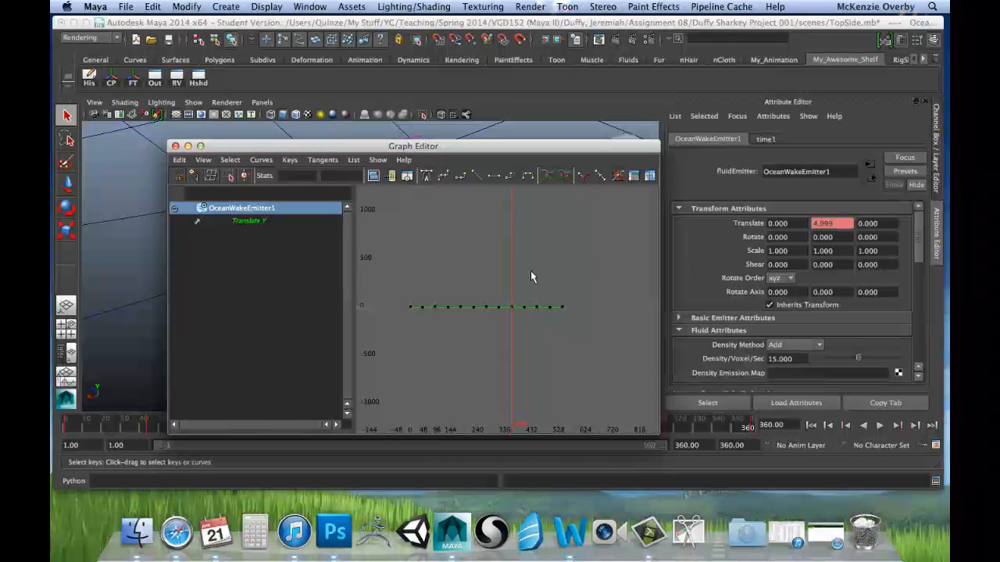
{"action": "scroll", "coordinate": [520, 295], "scroll_direction": "up", "scroll_amount": 5}
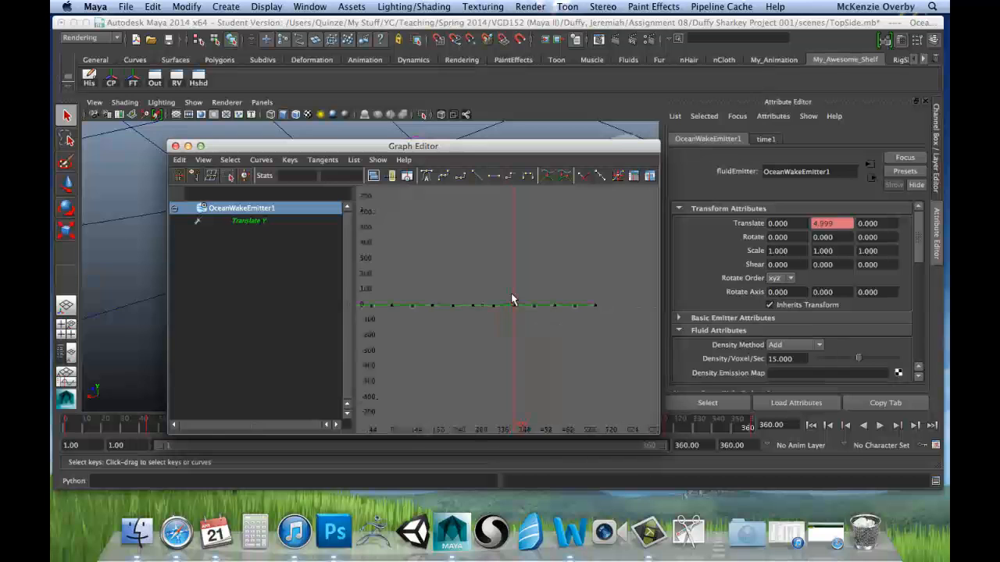
{"action": "scroll", "coordinate": [515, 301], "scroll_direction": "up", "scroll_amount": 5}
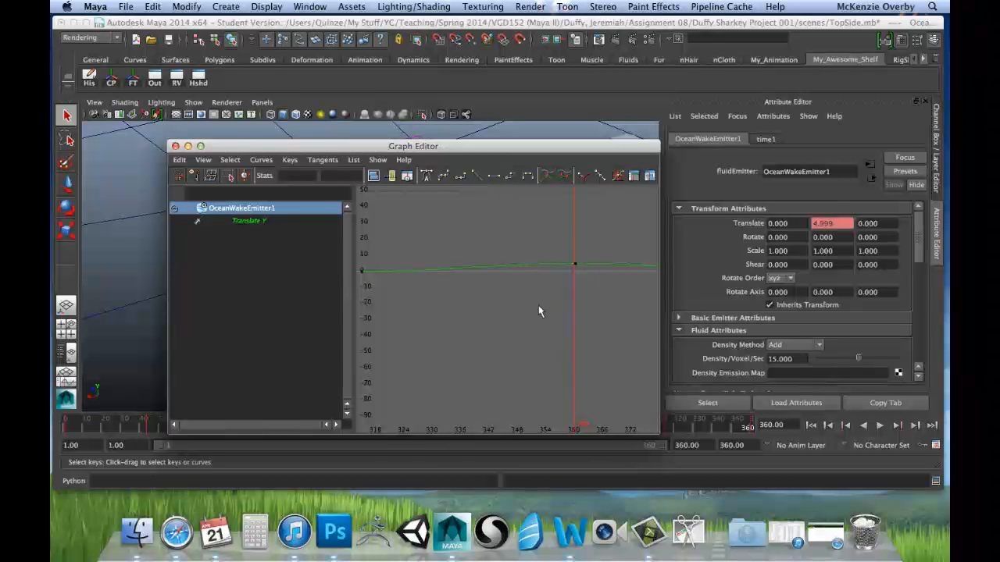
Frame the whole Translate Y curve again, and zoom and pan across its keys to examine their spacing.
{"action": "scroll", "coordinate": [581, 289], "scroll_direction": "down", "scroll_amount": 10}
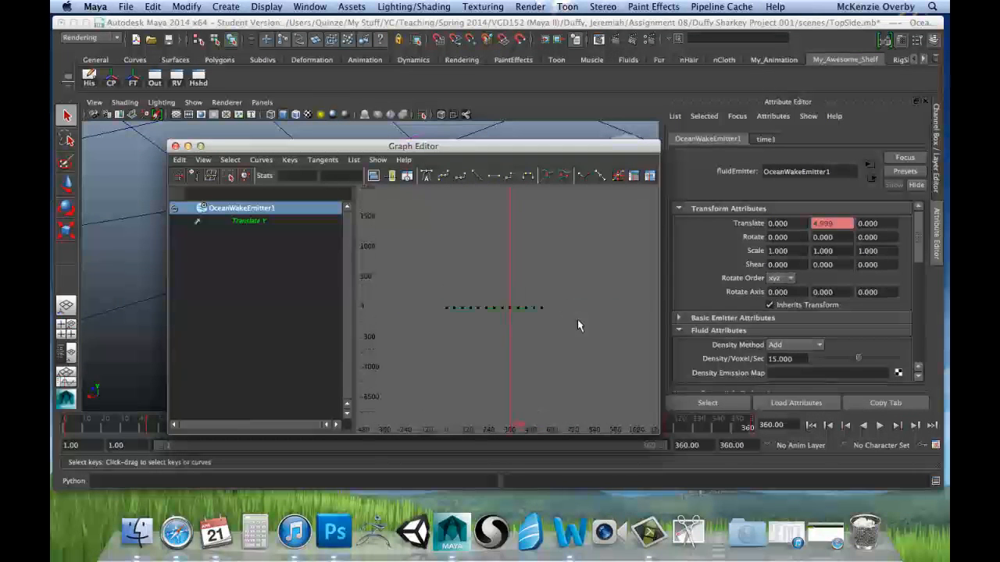
{"action": "key", "text": "a"}
{"action": "scroll", "coordinate": [548, 332], "scroll_direction": "up", "scroll_amount": 3}
{"action": "scroll", "coordinate": [473, 333], "scroll_direction": "up", "scroll_amount": 3}
{"action": "middle_click_drag", "start_coordinate": [421, 325], "coordinate": [500, 308], "text": "alt"}
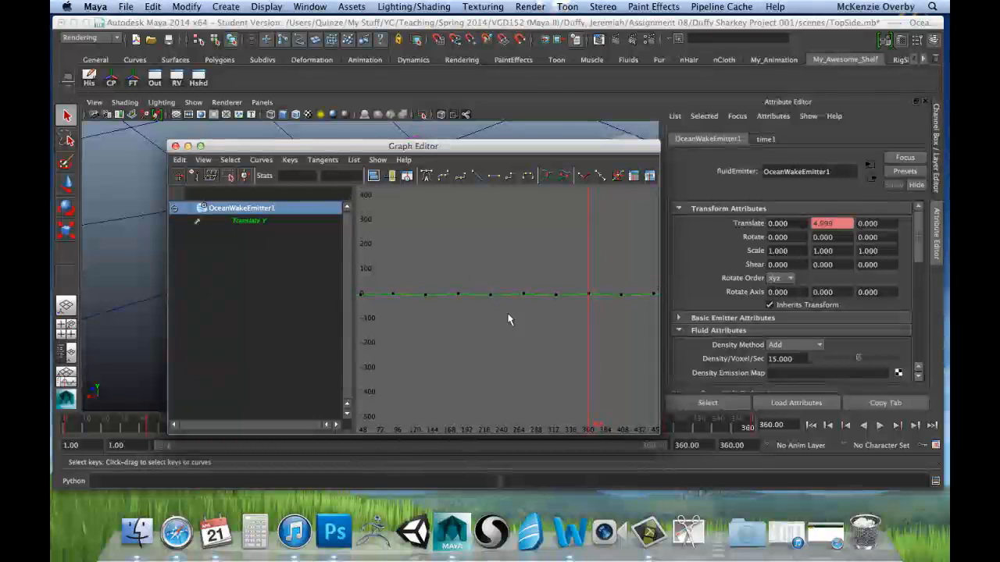
{"action": "scroll", "coordinate": [539, 310], "scroll_direction": "down", "scroll_amount": 6}
{"action": "scroll", "coordinate": [543, 307], "scroll_direction": "up", "scroll_amount": 3}
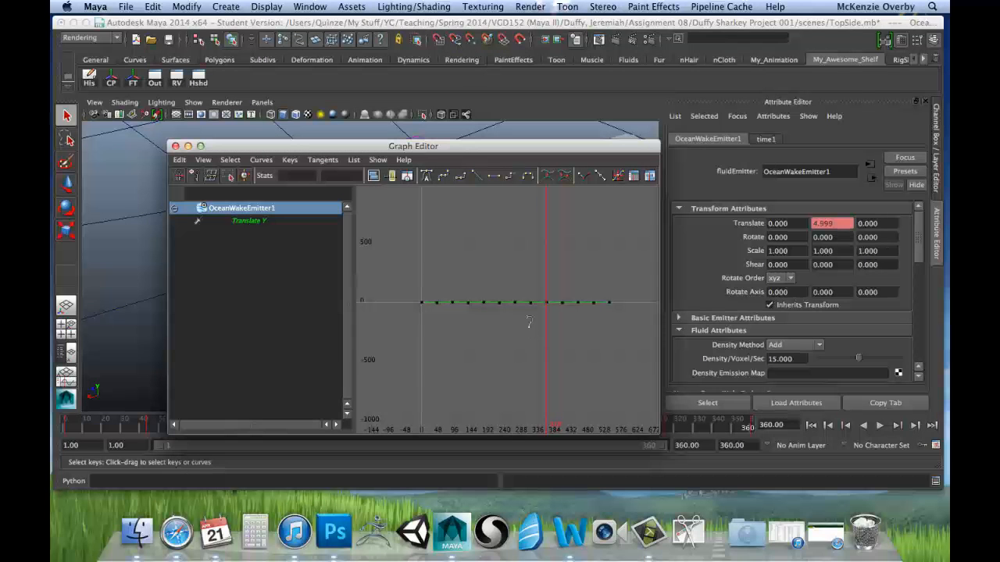
Scale the graph's time axis independently of its value axis, zooming in until the entire Translate Y wave fits with readable peaks and valleys.
{"action": "right_click_drag", "start_coordinate": [528, 325], "coordinate": [521, 327], "text": "alt+shift"}
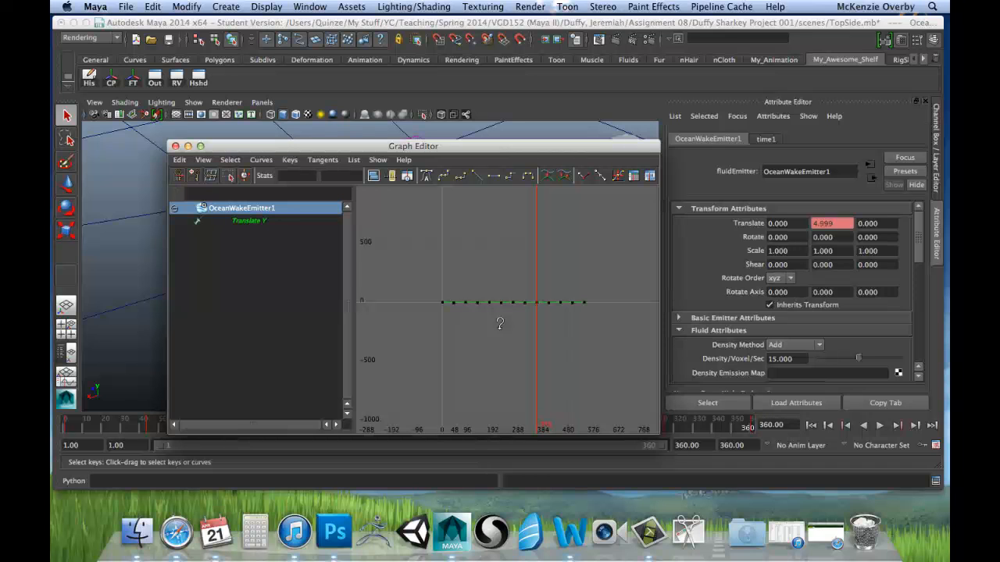
{"action": "right_click_drag", "start_coordinate": [499, 323], "coordinate": [392, 336], "text": "alt+shift"}
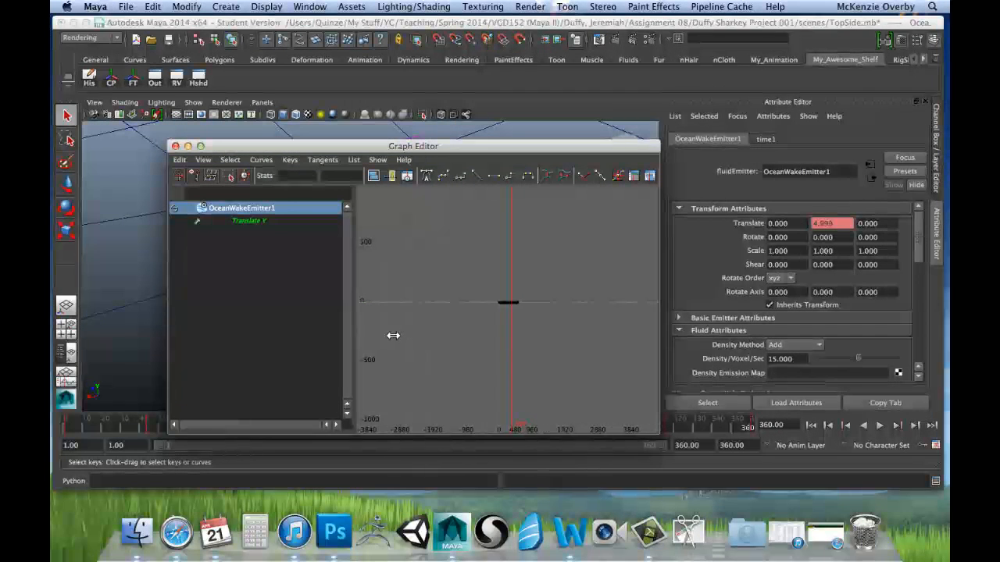
{"action": "scroll", "coordinate": [476, 319], "scroll_direction": "up", "scroll_amount": 5}
{"action": "mouse_move", "coordinate": [487, 296]}
{"action": "middle_mouse_down", "text": "alt"}
{"action": "mouse_move", "coordinate": [482, 329]}
{"action": "mouse_move", "coordinate": [501, 309]}
{"action": "middle_mouse_up", "text": "alt"}
{"action": "scroll", "coordinate": [484, 333], "scroll_direction": "up", "scroll_amount": 5}
{"action": "scroll", "coordinate": [500, 309], "scroll_direction": "up", "scroll_amount": 4}
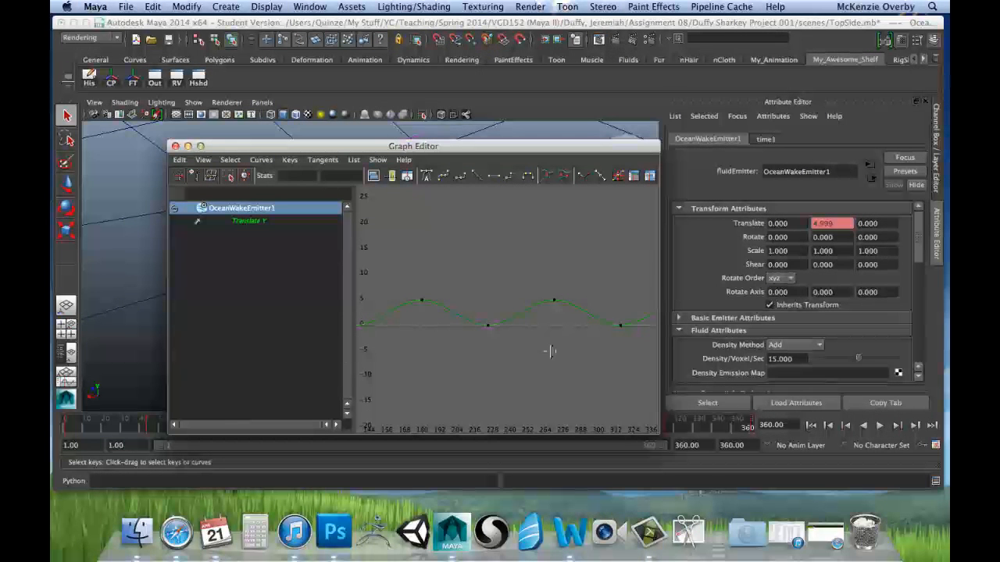
{"action": "middle_click_drag", "start_coordinate": [551, 352], "coordinate": [440, 354], "text": "alt"}
{"action": "right_click_drag", "start_coordinate": [551, 337], "coordinate": [508, 345], "text": "alt+shift"}
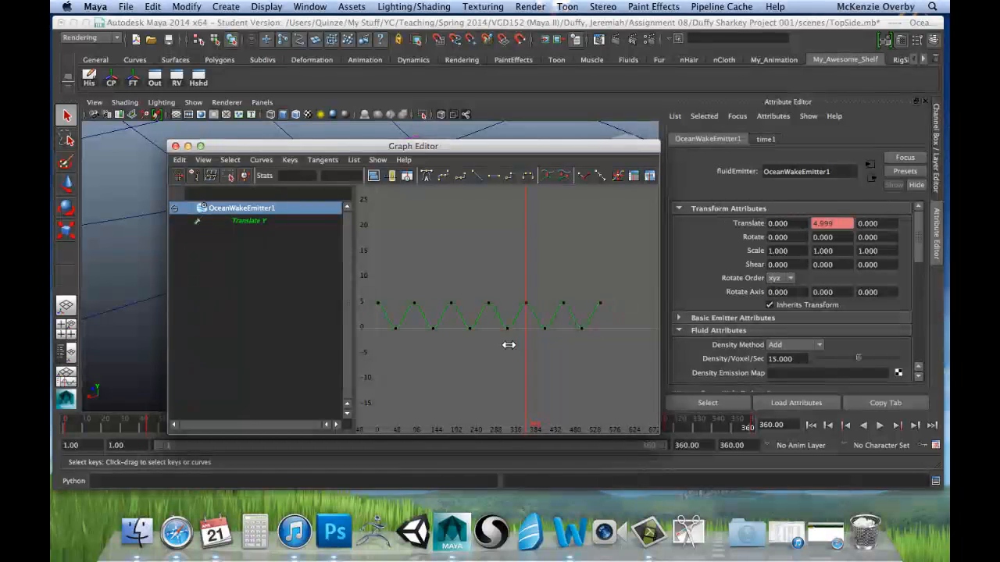
Stretch the graph's time axis to inspect the Translate Y curve near frame 270, and follow the curve back to its first keys.
{"action": "middle_click_drag", "start_coordinate": [473, 340], "coordinate": [488, 335], "text": "alt"}
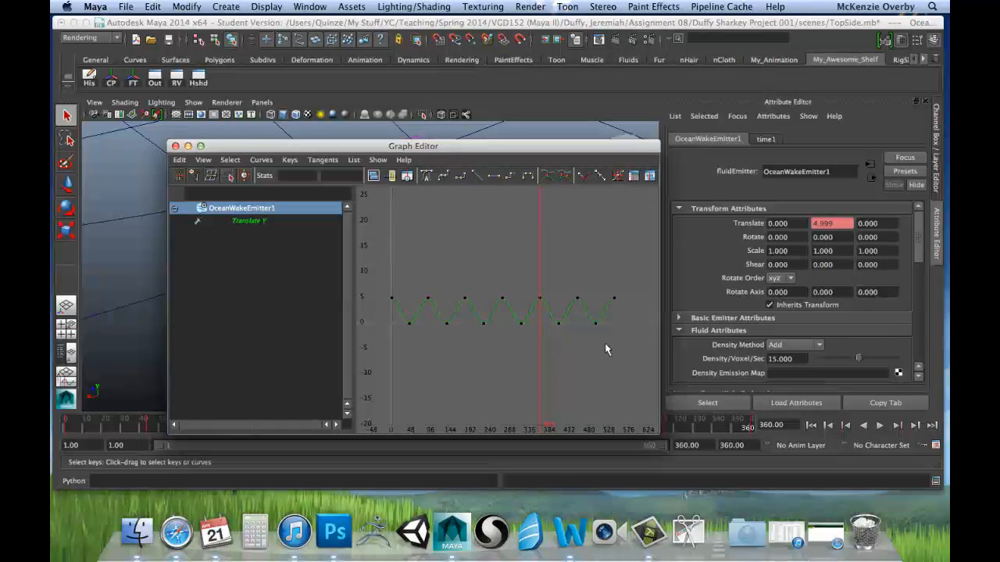
{"action": "right_click_drag", "start_coordinate": [605, 343], "coordinate": [716, 339], "text": "alt+shift"}
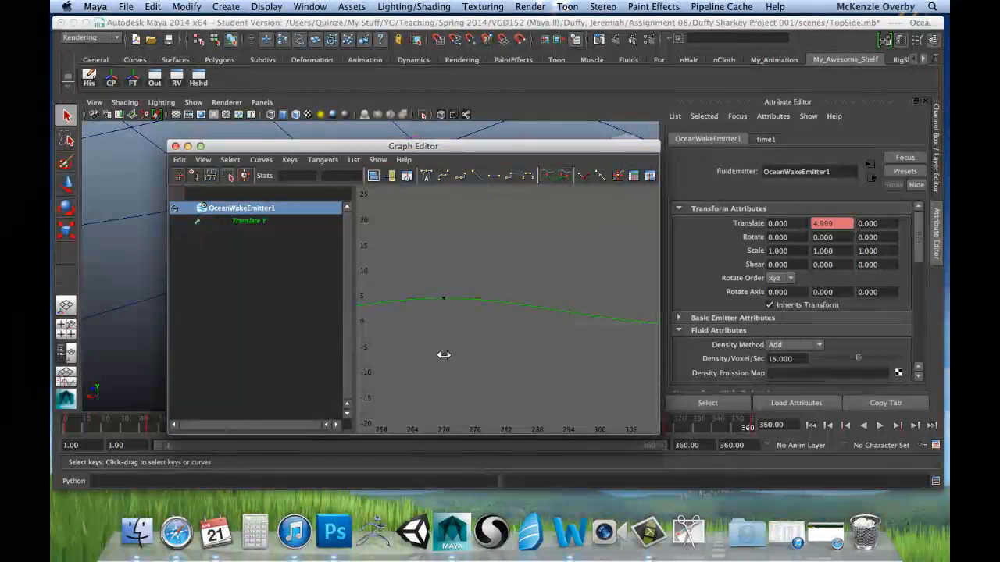
{"action": "right_click_drag", "start_coordinate": [445, 355], "coordinate": [497, 356], "text": "alt+shift"}
{"action": "scroll", "coordinate": [498, 356], "scroll_direction": "down", "scroll_amount": 5}
{"action": "scroll", "coordinate": [498, 356], "scroll_direction": "down", "scroll_amount": 3}
{"action": "mouse_move", "coordinate": [546, 330]}
{"action": "middle_mouse_down", "text": "alt"}
{"action": "mouse_move", "coordinate": [464, 343]}
{"action": "mouse_move", "coordinate": [651, 339]}
{"action": "middle_mouse_up", "text": "alt"}
{"action": "scroll", "coordinate": [502, 345], "scroll_direction": "down", "scroll_amount": 5}
{"action": "middle_click_drag", "start_coordinate": [422, 361], "coordinate": [610, 356], "text": "alt"}
{"action": "middle_click_drag", "start_coordinate": [447, 344], "coordinate": [636, 340], "text": "alt"}
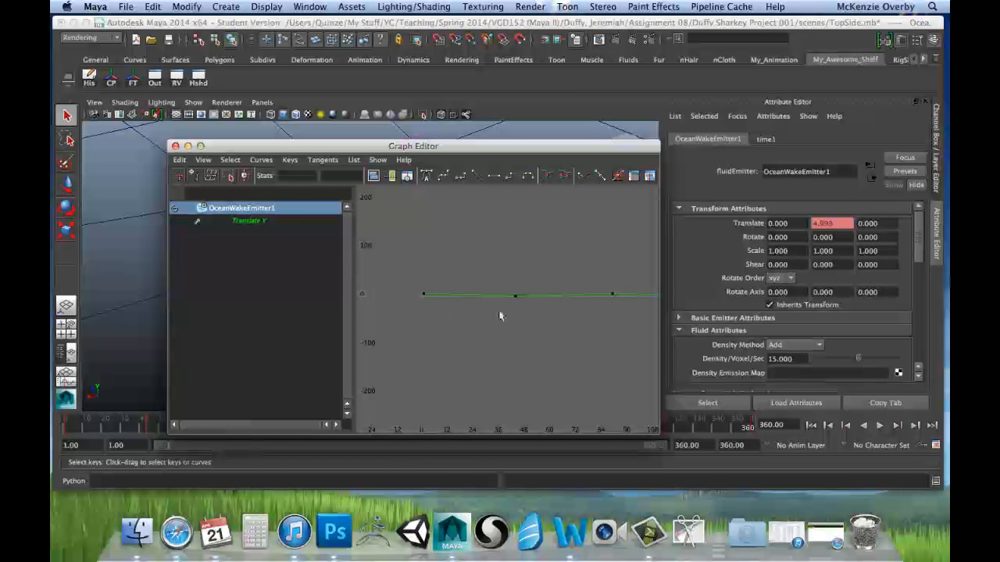
Follow the Translate Y curve forward to frame 360, and compress the time axis alone until all its keys fit in the graph.
{"action": "middle_click_drag", "start_coordinate": [501, 316], "coordinate": [301, 324], "text": "alt"}
{"action": "middle_click_drag", "start_coordinate": [627, 326], "coordinate": [391, 328], "text": "alt"}
{"action": "middle_click_drag", "start_coordinate": [633, 331], "coordinate": [437, 328], "text": "alt"}
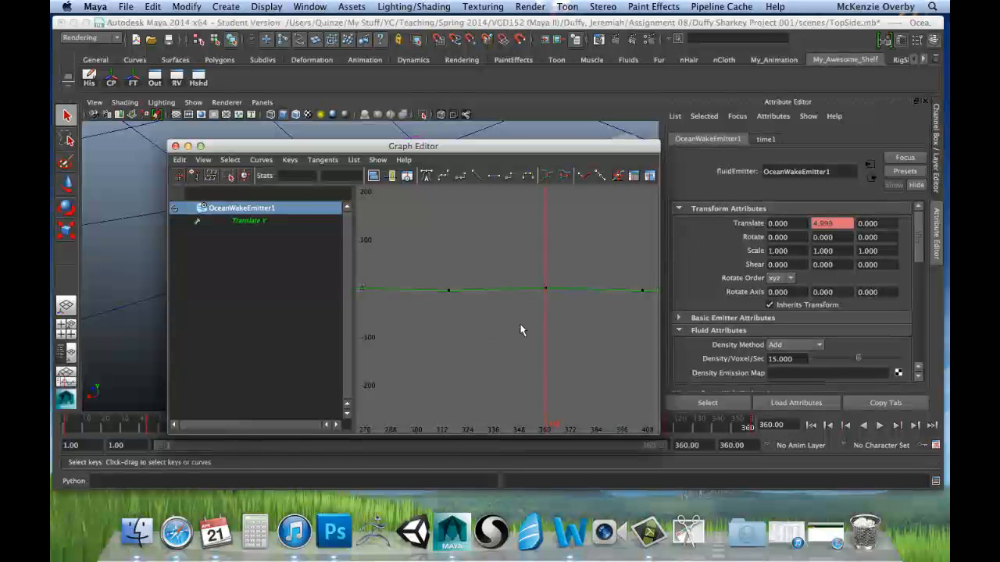
{"action": "right_click_drag", "start_coordinate": [519, 318], "coordinate": [362, 331], "text": "alt"}
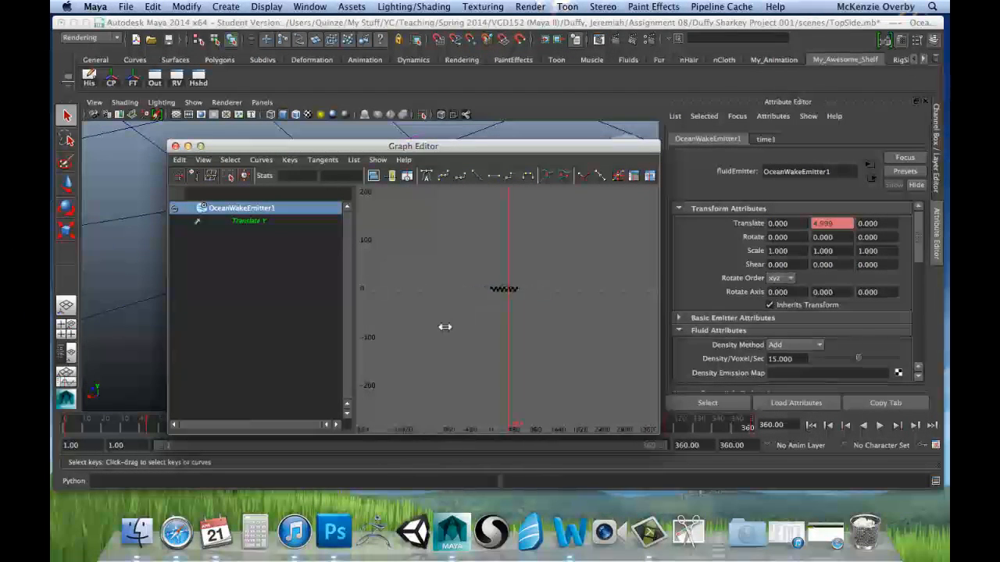
{"action": "right_click_drag", "start_coordinate": [444, 327], "coordinate": [469, 326], "text": "alt+shift"}
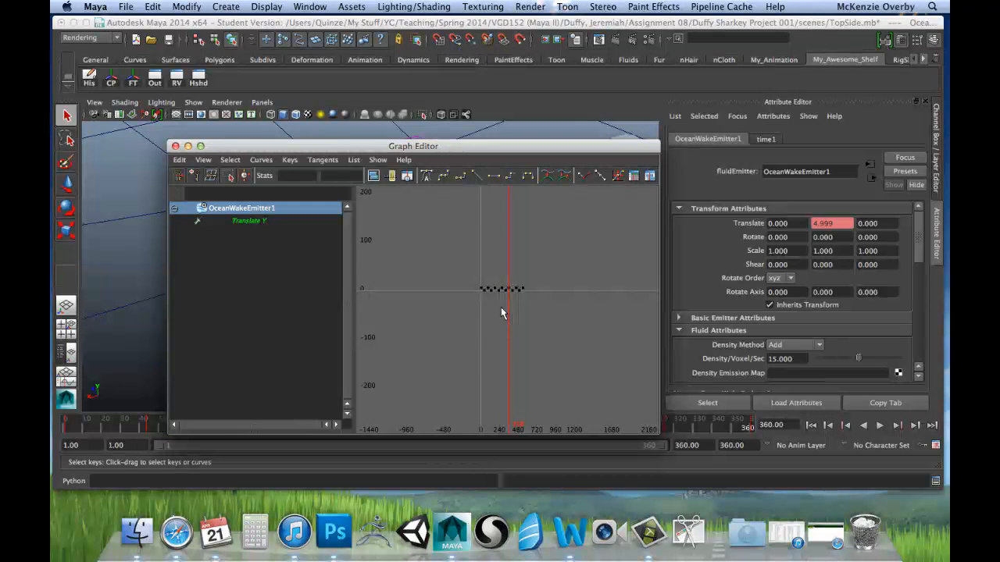
{"action": "right_click_drag", "start_coordinate": [496, 311], "coordinate": [514, 329], "text": "alt+shift"}
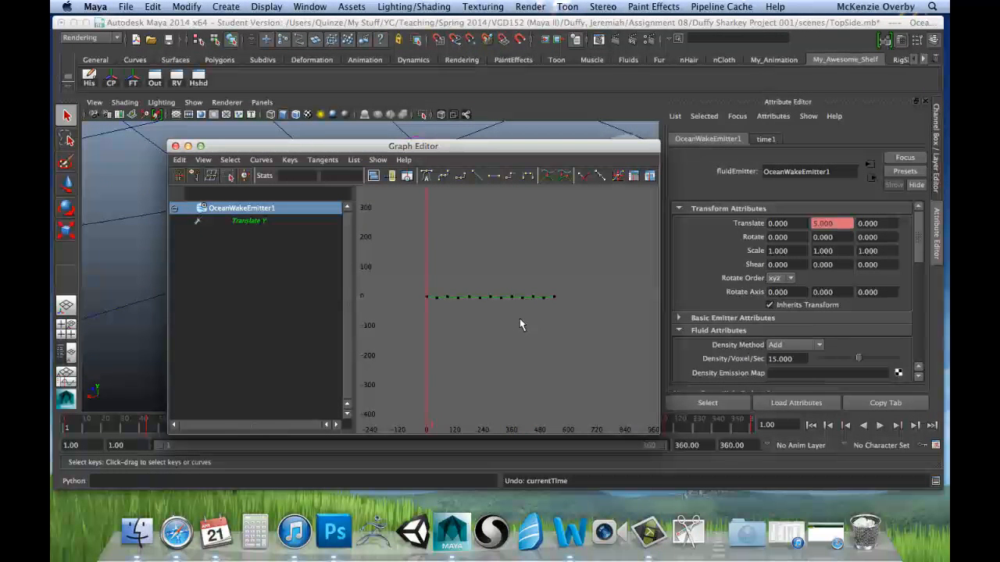
Zoom in on the value scale around the flattened Translate Y wave and frame the curve in the graph view.
{"action": "mouse_move", "coordinate": [493, 317]}
{"action": "right_mouse_down", "text": "alt+shift"}
{"action": "mouse_move", "coordinate": [515, 319]}
{"action": "mouse_move", "coordinate": [490, 321]}
{"action": "right_mouse_up", "text": "alt+shift"}
{"action": "scroll", "coordinate": [491, 320], "scroll_direction": "up", "scroll_amount": 5}
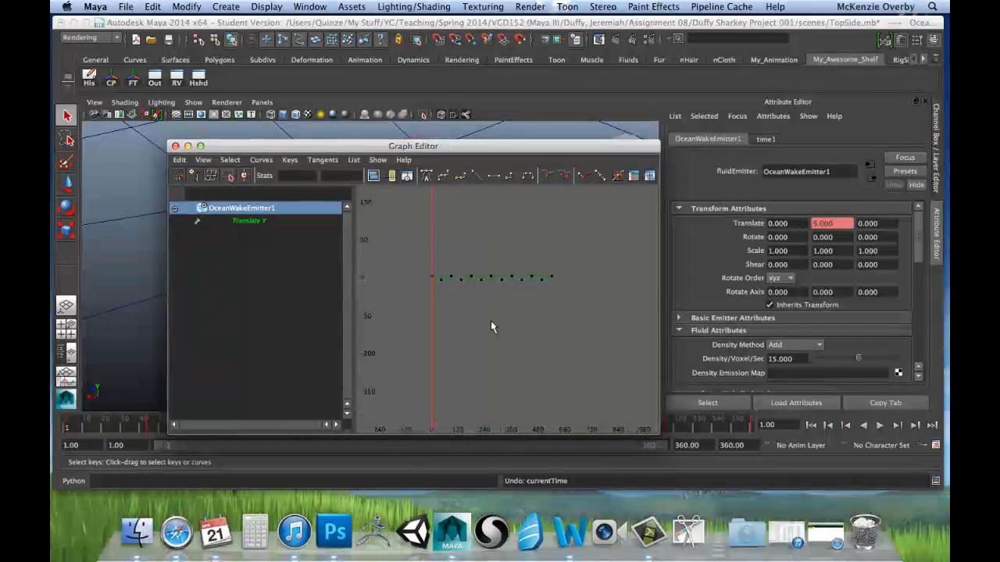
{"action": "middle_click_drag", "start_coordinate": [442, 300], "coordinate": [456, 315], "text": "alt"}
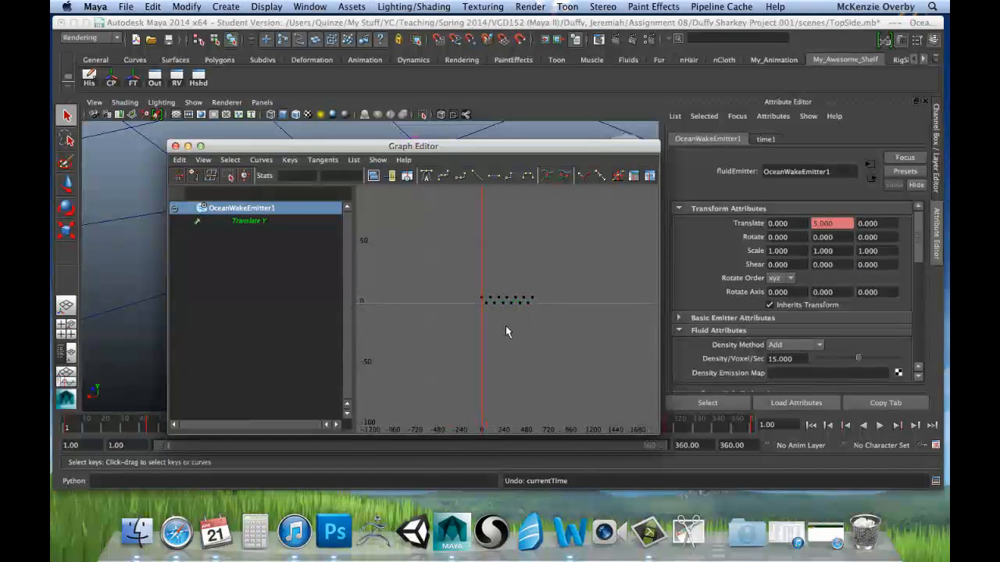
{"action": "key", "text": "f"}
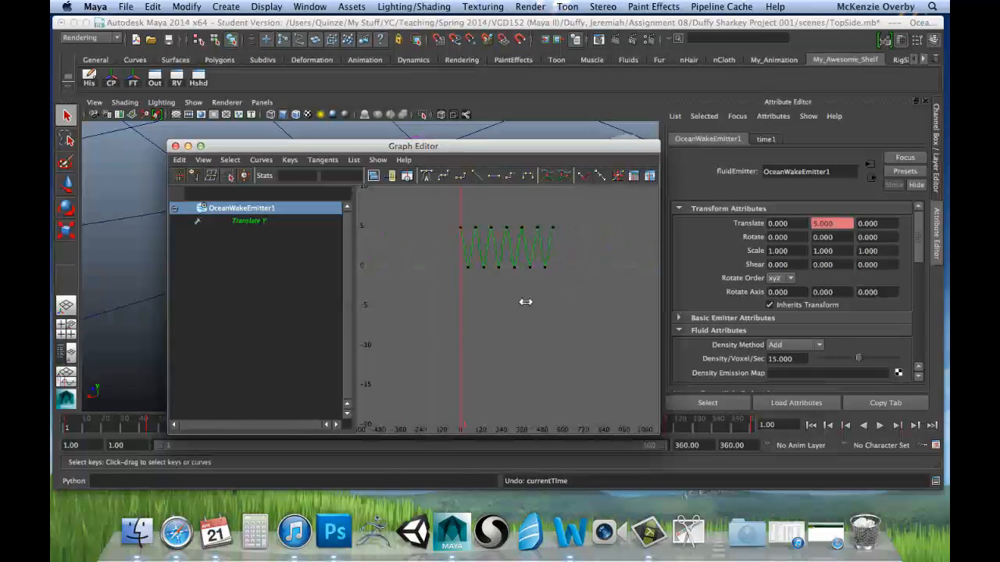
Spread the Translate Y peaks along the time axis and examine the start of the curve closely around frame 1.
{"action": "right_click_drag", "start_coordinate": [525, 302], "coordinate": [556, 311], "text": "alt"}
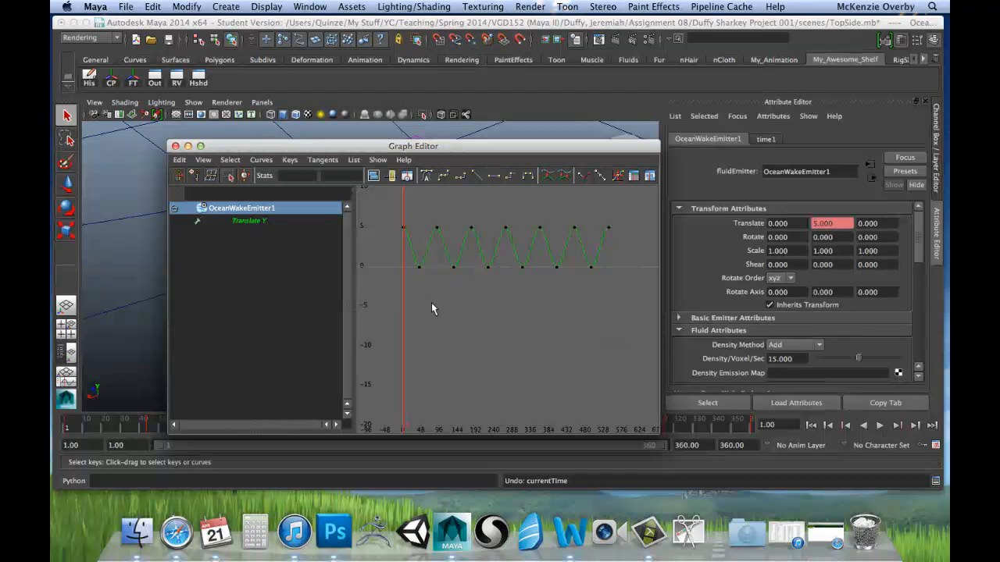
{"action": "right_click_drag", "start_coordinate": [474, 303], "coordinate": [406, 330], "text": "alt+shift"}
{"action": "middle_click_drag", "start_coordinate": [406, 332], "coordinate": [378, 323], "text": "alt"}
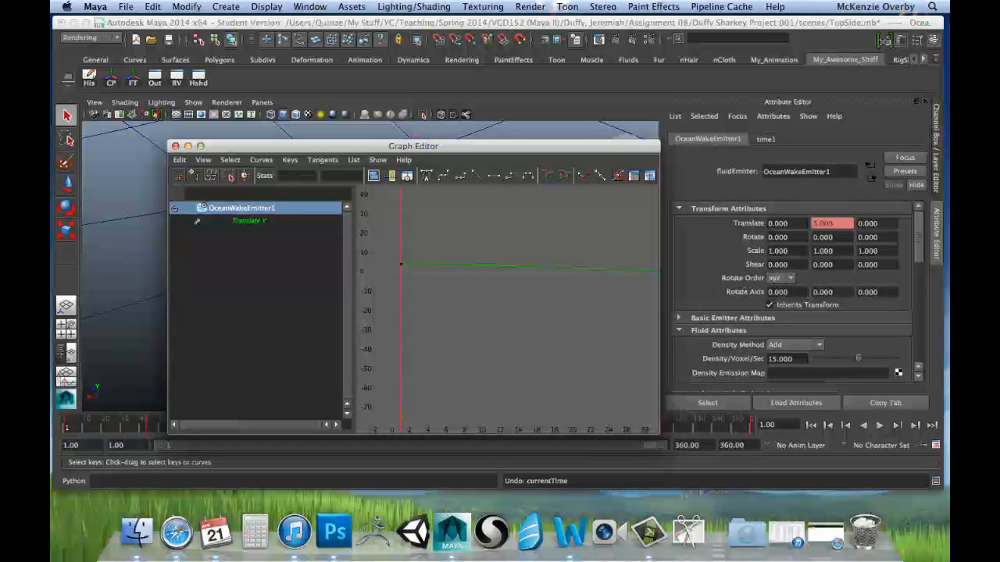
Move the Graph Editor clear of the timeline, fit the entire Translate Y wave in the graph, and scrub the current time to frame 360.
{"action": "left_click_drag", "start_coordinate": [511, 146], "coordinate": [566, 72]}
{"action": "mouse_move", "coordinate": [658, 219]}
{"action": "right_mouse_down", "text": "alt+shift"}
{"action": "mouse_move", "coordinate": [580, 221]}
{"action": "mouse_move", "coordinate": [645, 228]}
{"action": "mouse_move", "coordinate": [596, 226]}
{"action": "mouse_move", "coordinate": [613, 233]}
{"action": "mouse_move", "coordinate": [665, 219]}
{"action": "mouse_move", "coordinate": [619, 221]}
{"action": "mouse_move", "coordinate": [652, 223]}
{"action": "right_mouse_up", "text": "alt+shift"}
{"action": "scroll", "coordinate": [646, 219], "scroll_direction": "up", "scroll_amount": 3}
{"action": "middle_click_drag", "start_coordinate": [647, 219], "coordinate": [603, 260], "text": "alt"}
{"action": "scroll", "coordinate": [578, 222], "scroll_direction": "up", "scroll_amount": 5}
{"action": "mouse_move", "coordinate": [629, 250]}
{"action": "right_mouse_down", "text": "alt+shift"}
{"action": "mouse_move", "coordinate": [578, 246]}
{"action": "mouse_move", "coordinate": [619, 241]}
{"action": "right_mouse_up", "text": "alt+shift"}
{"action": "scroll", "coordinate": [619, 241], "scroll_direction": "down", "scroll_amount": 3}
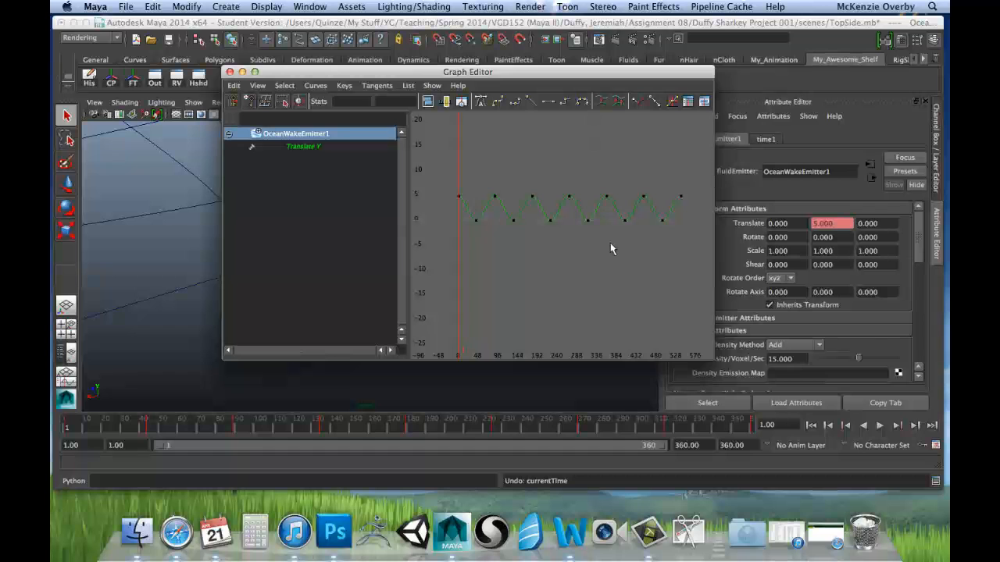
{"action": "left_click_drag", "start_coordinate": [642, 436], "coordinate": [765, 453]}
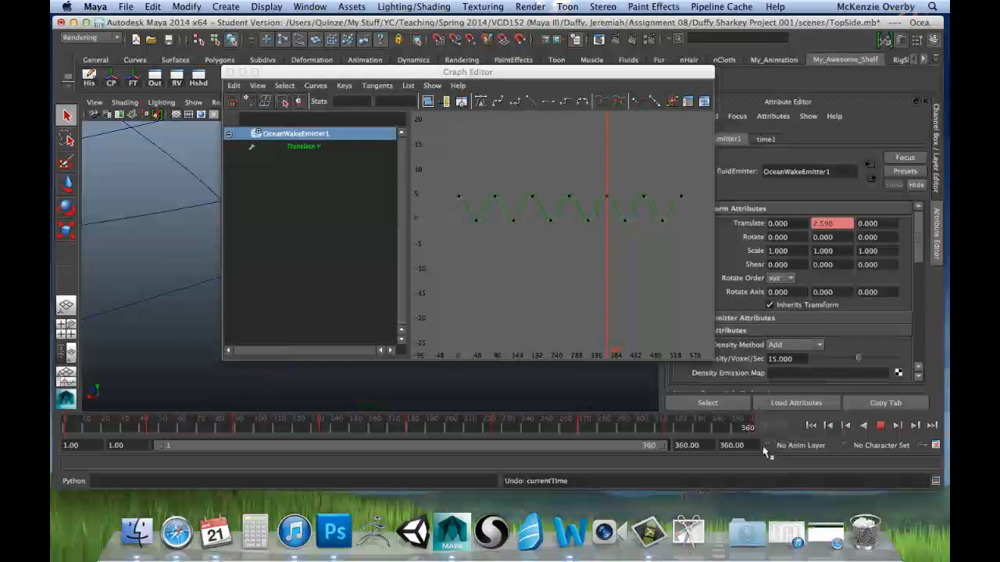